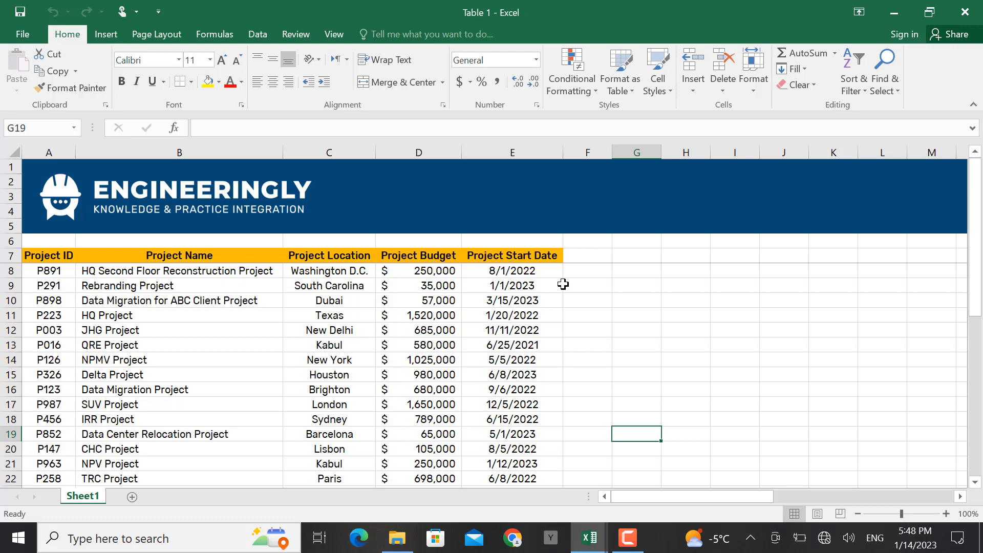
{"action": "key", "text": "Up"}
{"action": "key", "text": "Up"}
{"action": "key", "text": "Up"}
{"action": "key", "text": "Up"}
{"action": "key", "text": "Up"}
{"action": "key", "text": "Up"}
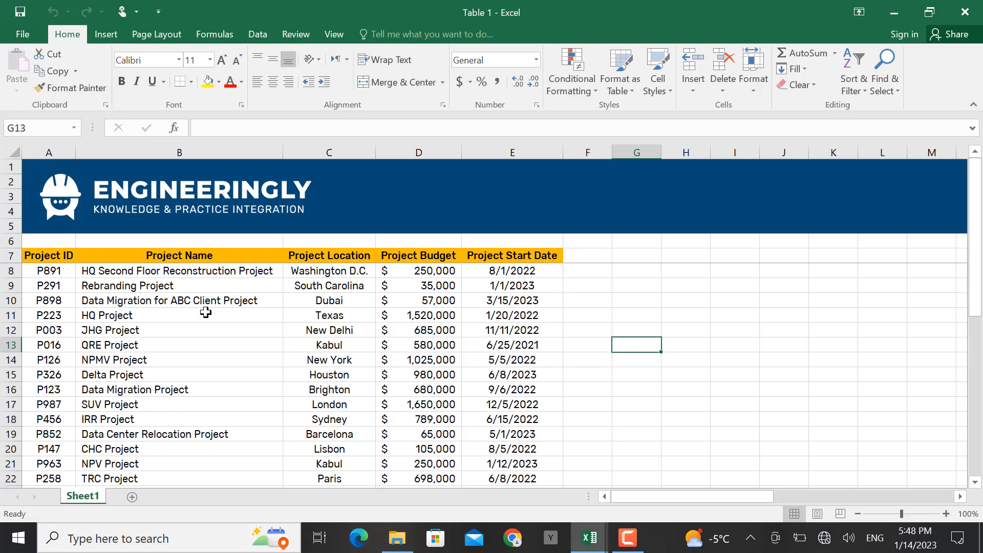
Step: Examine the project tables in the Table 1 and Table 2 workbooks and compare their columns
{"action": "left_click", "coordinate": [588, 538]}
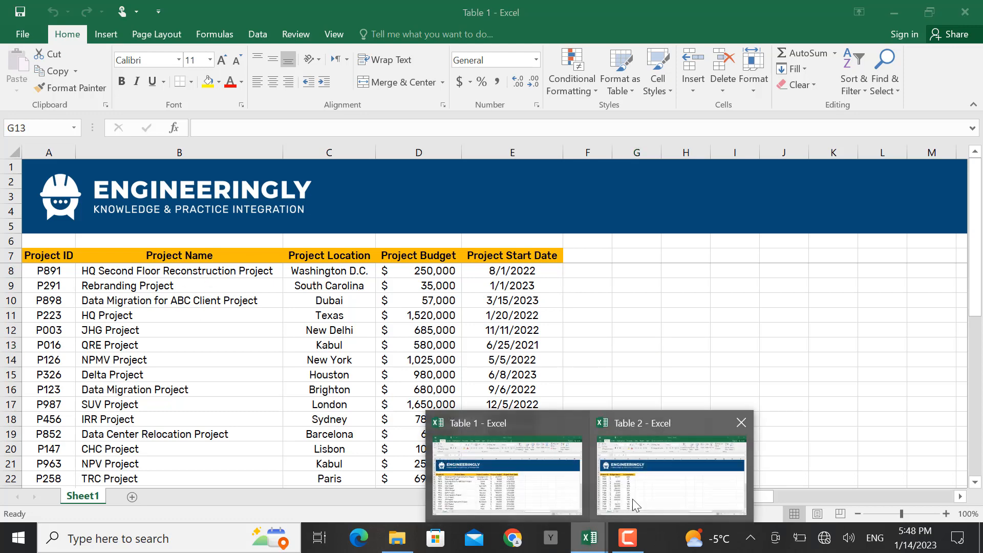
{"action": "left_click", "coordinate": [633, 500]}
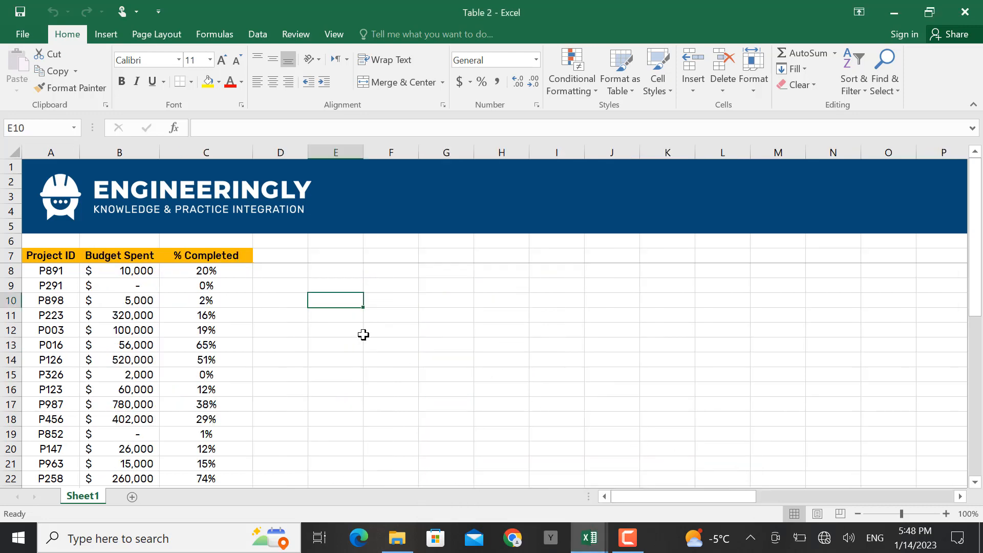
{"action": "mouse_move", "coordinate": [589, 538]}
{"action": "left_click", "coordinate": [533, 489]}
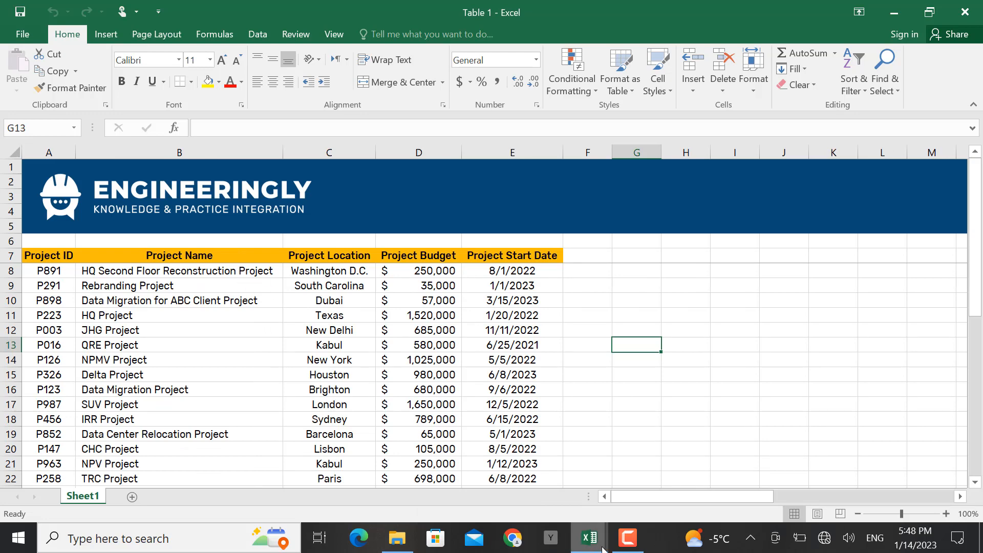
{"action": "mouse_move", "coordinate": [599, 547]}
{"action": "left_click", "coordinate": [633, 484]}
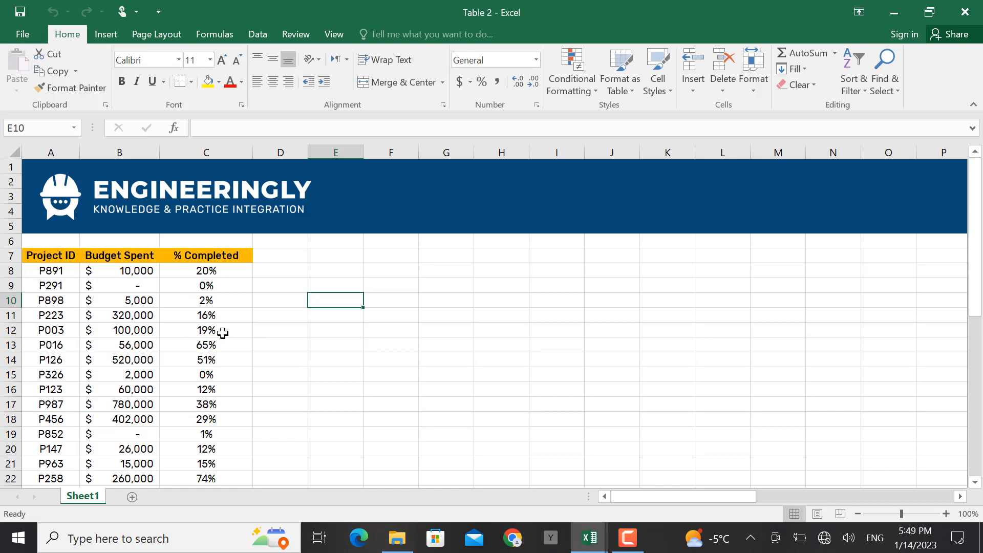
{"action": "left_click", "coordinate": [589, 537]}
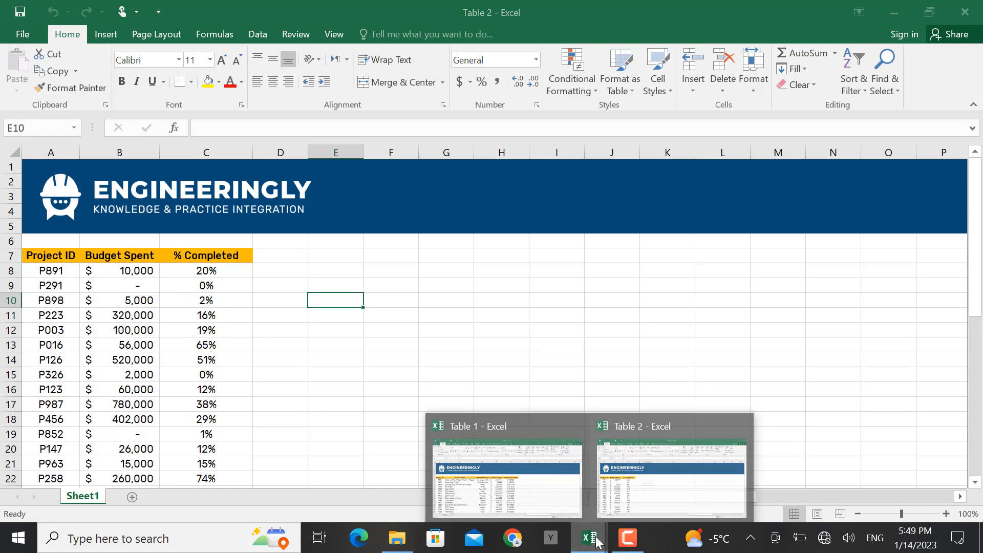
{"action": "left_click", "coordinate": [493, 457]}
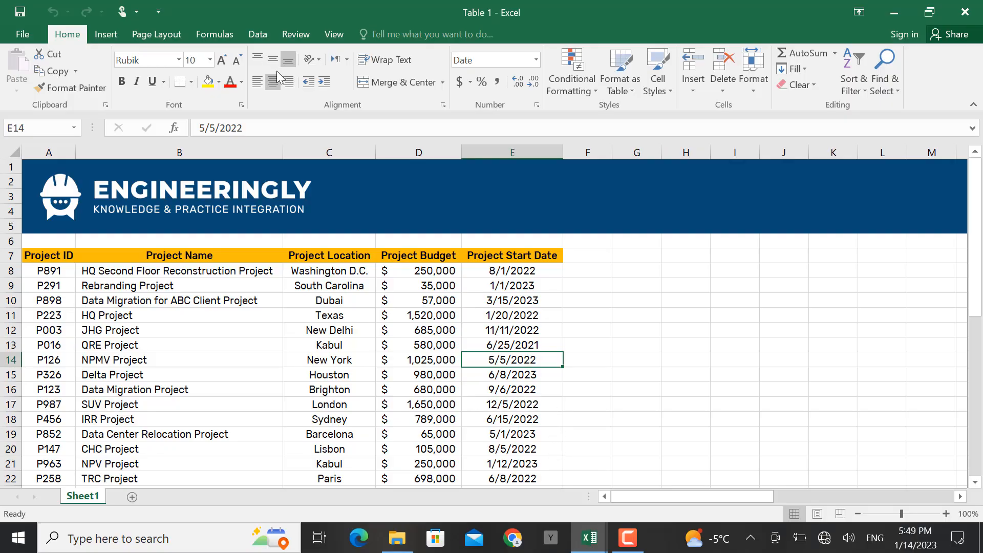
Step: Create a new query from a workbook file and import Table 2
{"action": "left_click", "coordinate": [254, 35]}
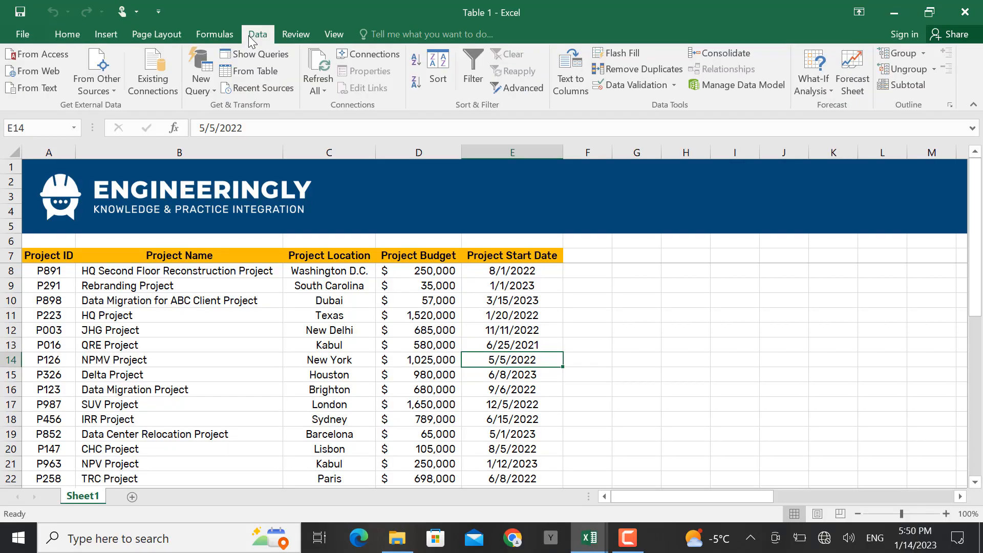
{"action": "left_click", "coordinate": [204, 91]}
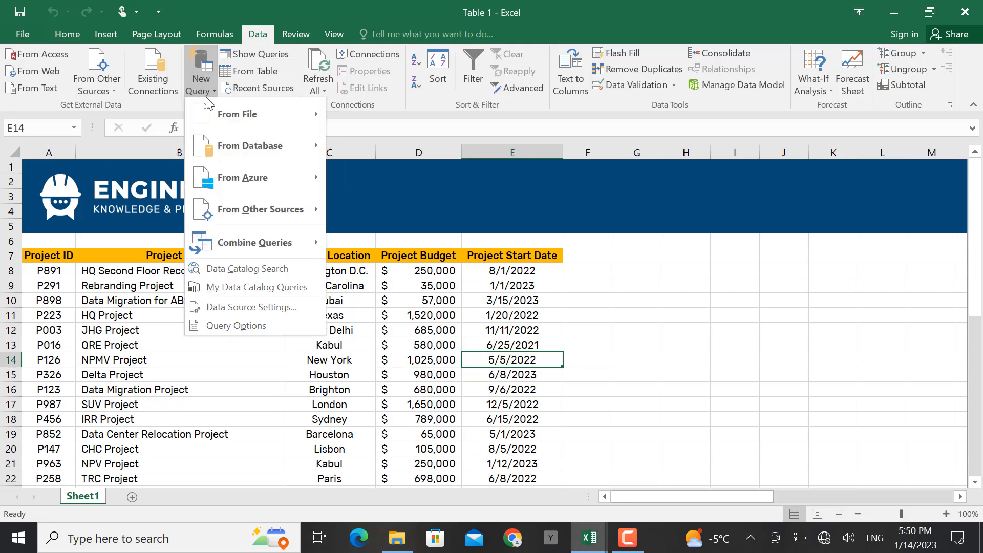
{"action": "mouse_move", "coordinate": [216, 114]}
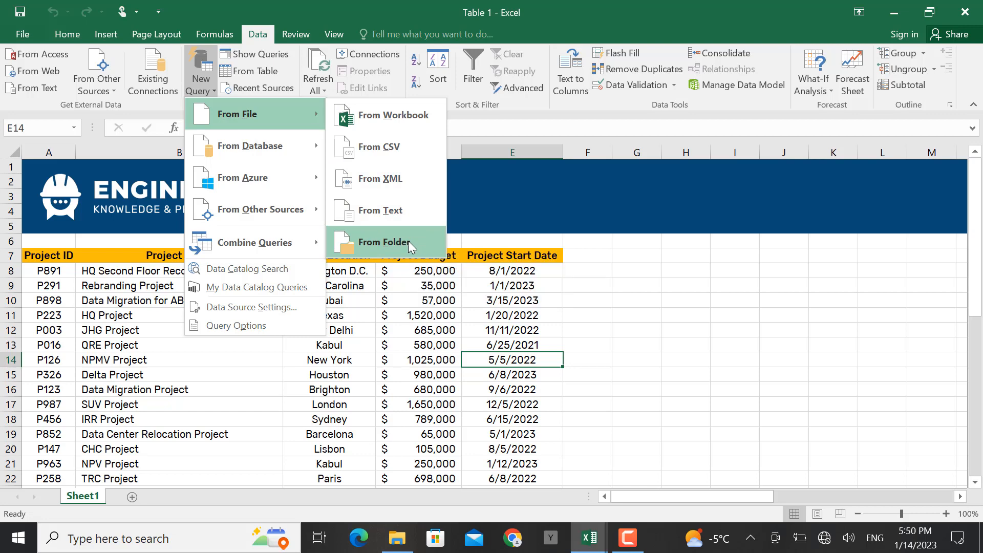
{"action": "left_click", "coordinate": [379, 120]}
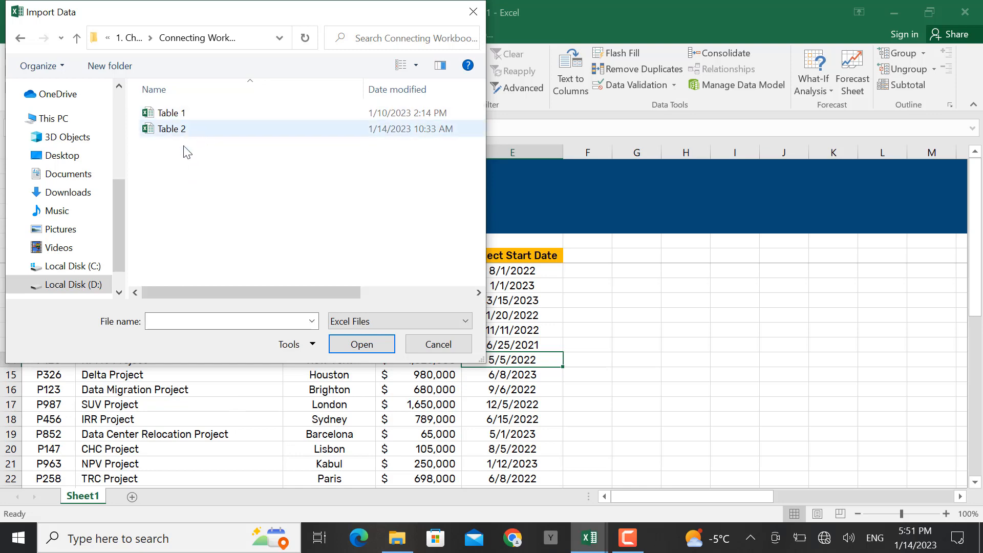
{"action": "left_click", "coordinate": [187, 133]}
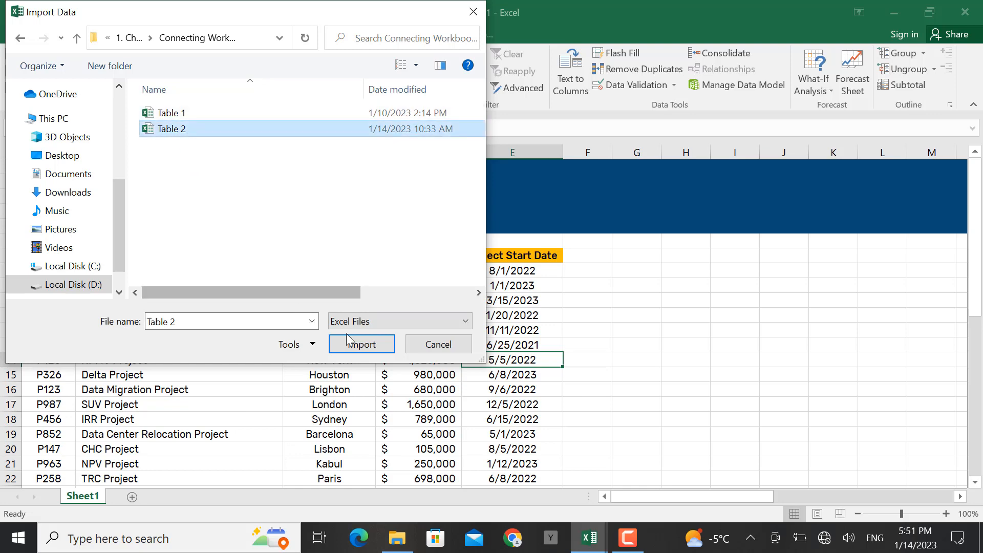
{"action": "left_click", "coordinate": [355, 344]}
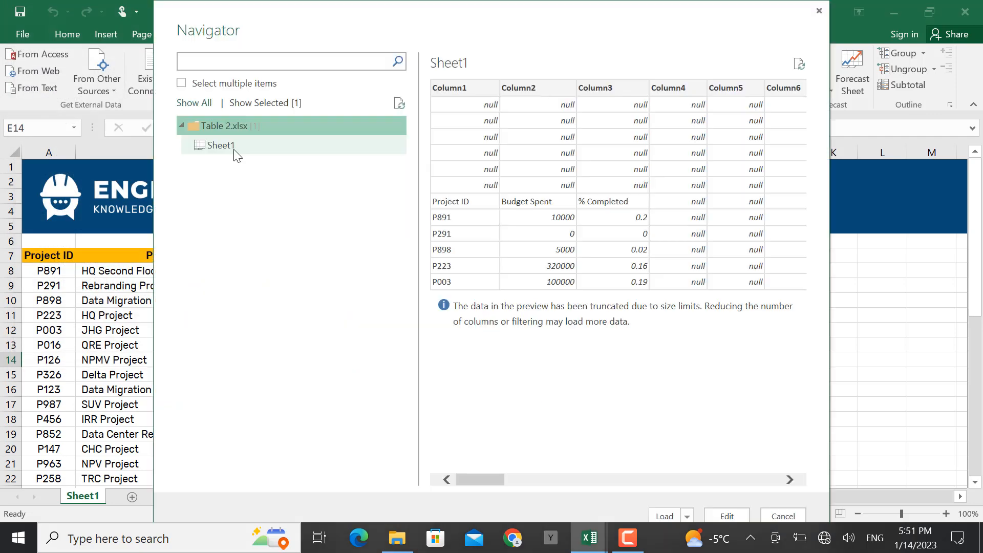
Step: Open Sheet1 of Table 2 for editing in the Query Editor and remove its blank rows
{"action": "left_click", "coordinate": [235, 146]}
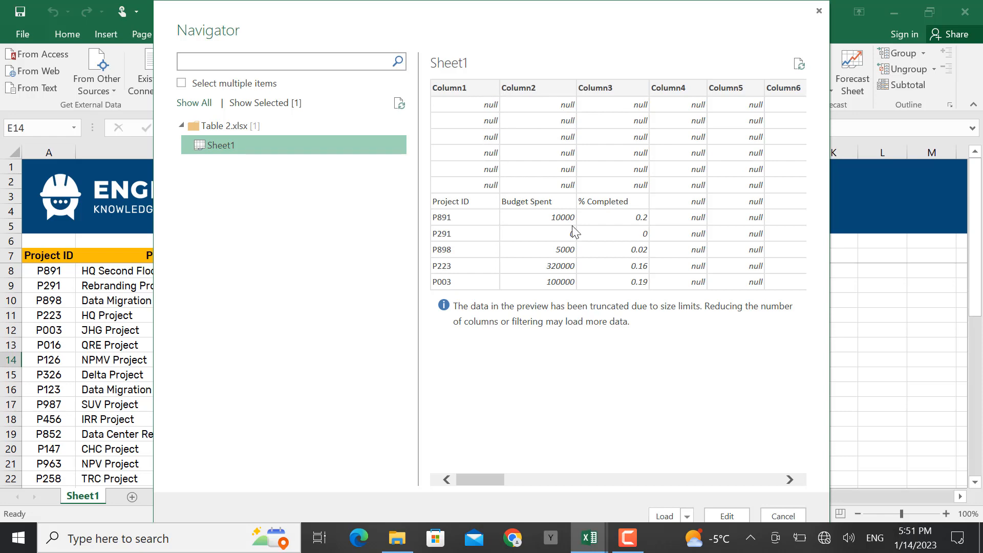
{"action": "left_click", "coordinate": [726, 516]}
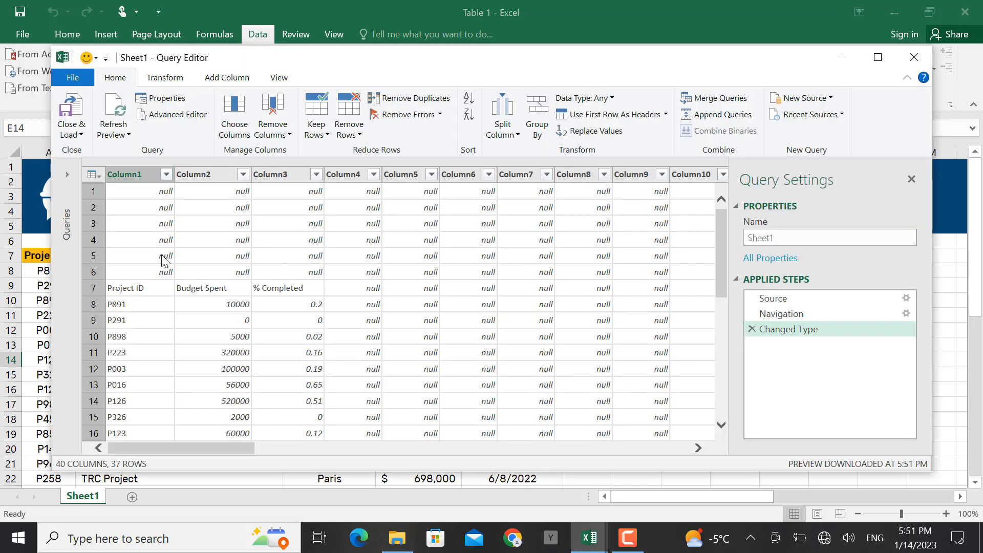
{"action": "left_click", "coordinate": [357, 136]}
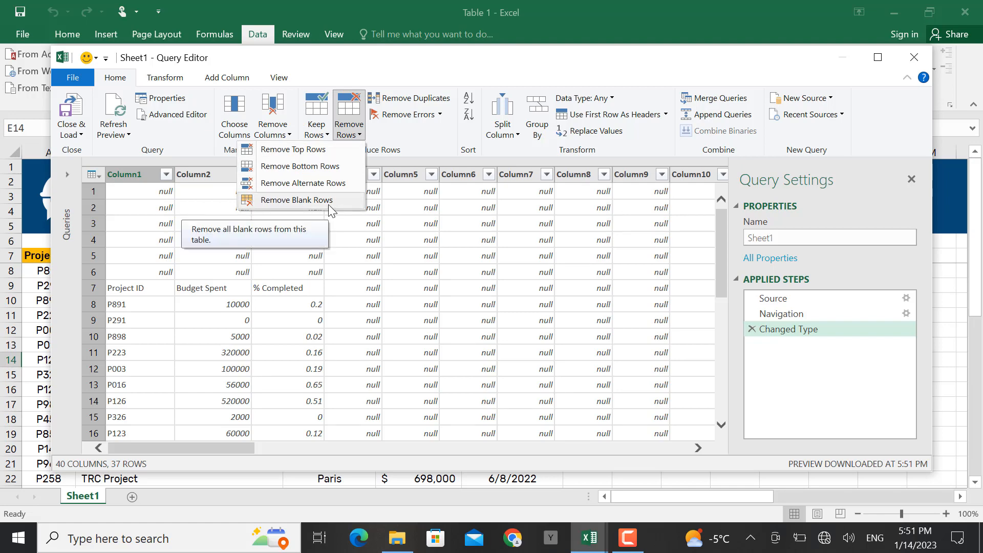
{"action": "left_click", "coordinate": [297, 200]}
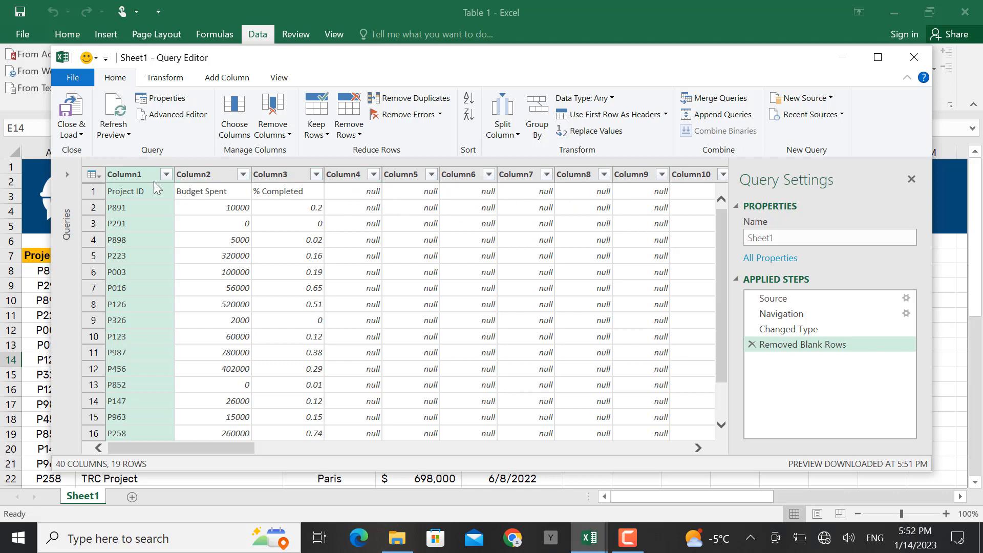
Step: Remove all columns except the first three, and delete that applied step again
{"action": "left_click", "coordinate": [215, 175], "text": "shift"}
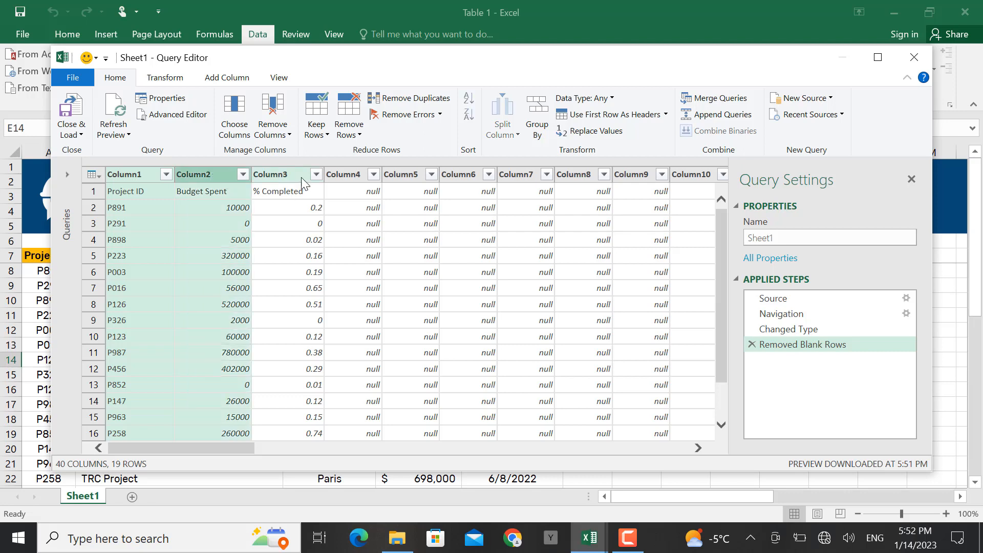
{"action": "left_click", "coordinate": [288, 175], "text": "shift"}
{"action": "left_click", "coordinate": [287, 136]}
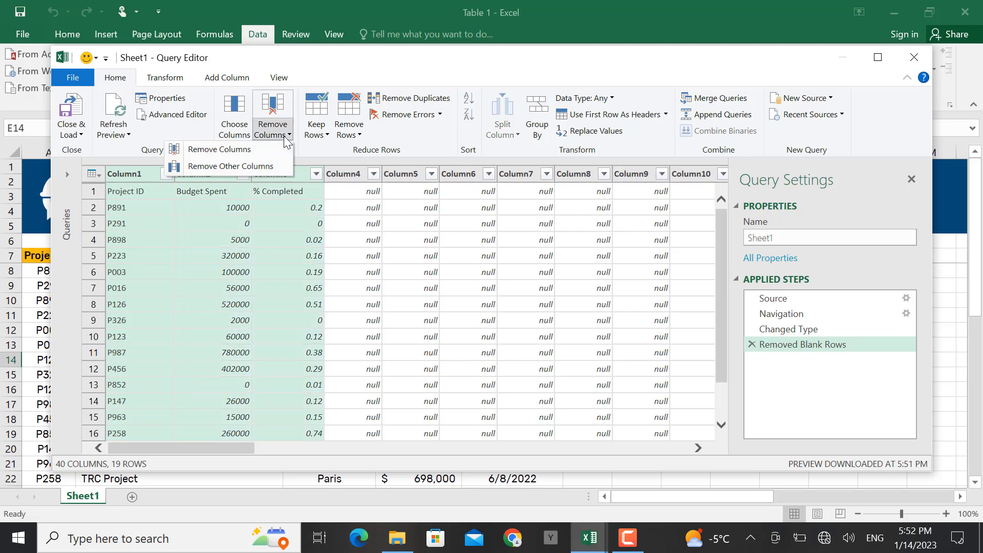
{"action": "left_click", "coordinate": [270, 164]}
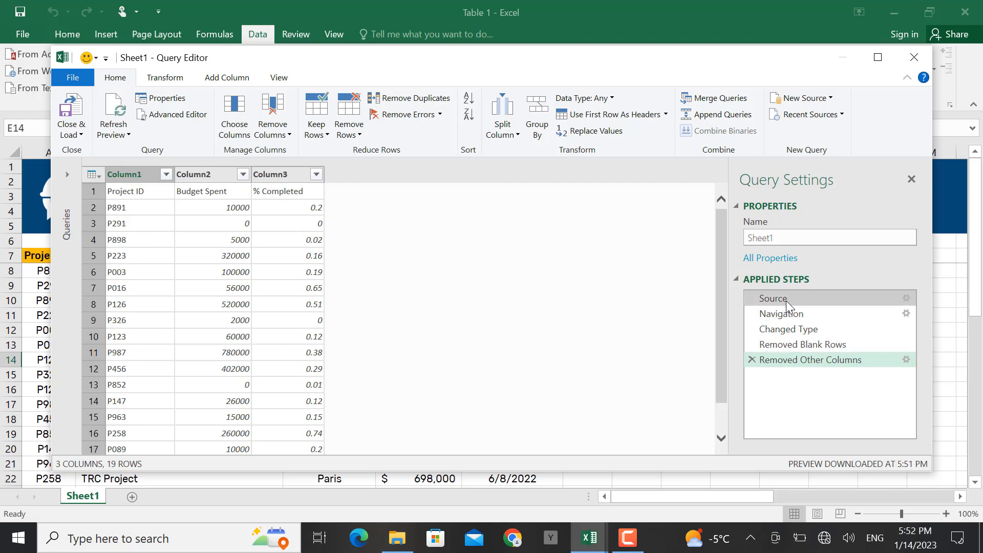
{"action": "left_click", "coordinate": [752, 361]}
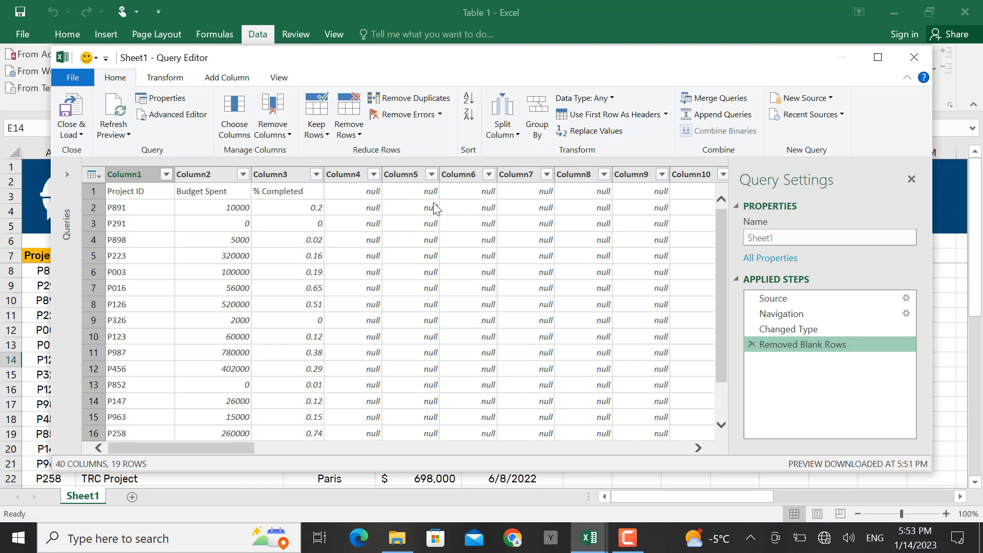
Step: Keep only Column1, Column2 and Column3 by removing the other columns, and use the first row as headers
{"action": "left_click", "coordinate": [309, 178]}
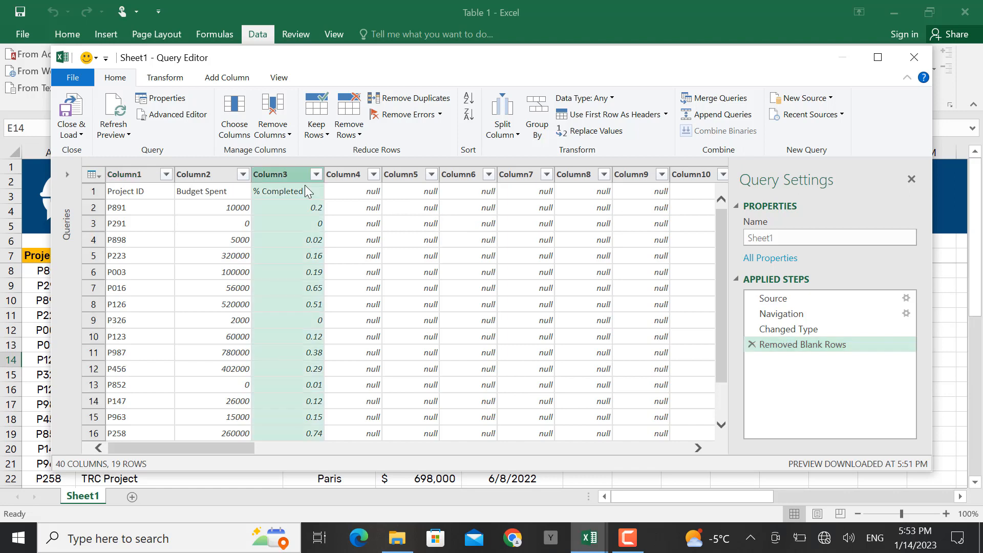
{"action": "left_click", "coordinate": [220, 177], "text": "ctrl"}
{"action": "left_click", "coordinate": [136, 177], "text": "ctrl"}
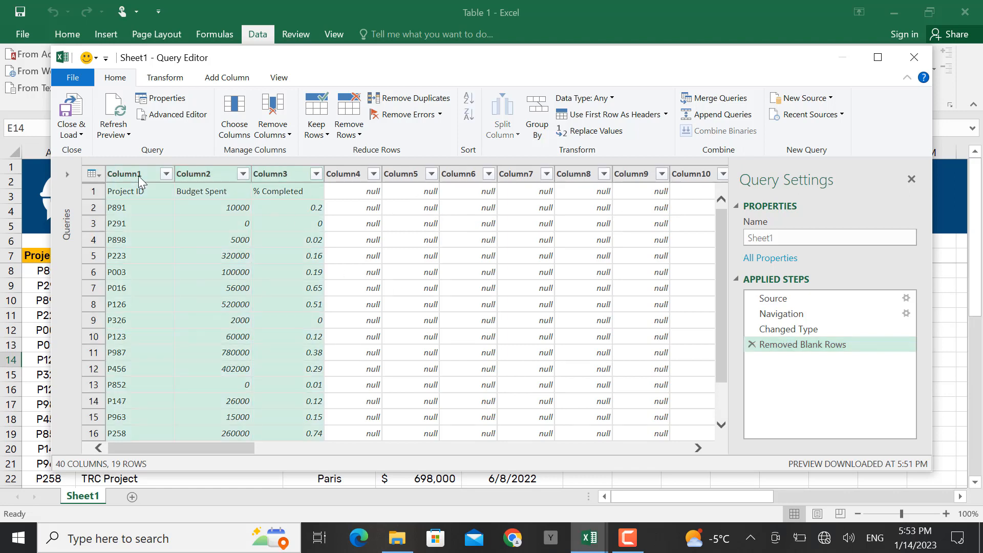
{"action": "left_click", "coordinate": [289, 135]}
{"action": "left_click", "coordinate": [262, 168]}
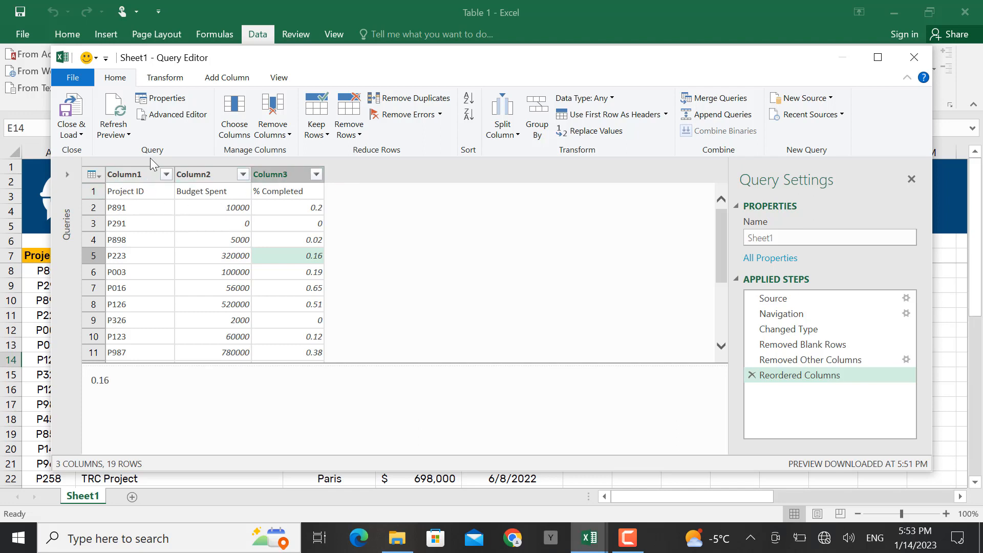
{"action": "left_click", "coordinate": [599, 119]}
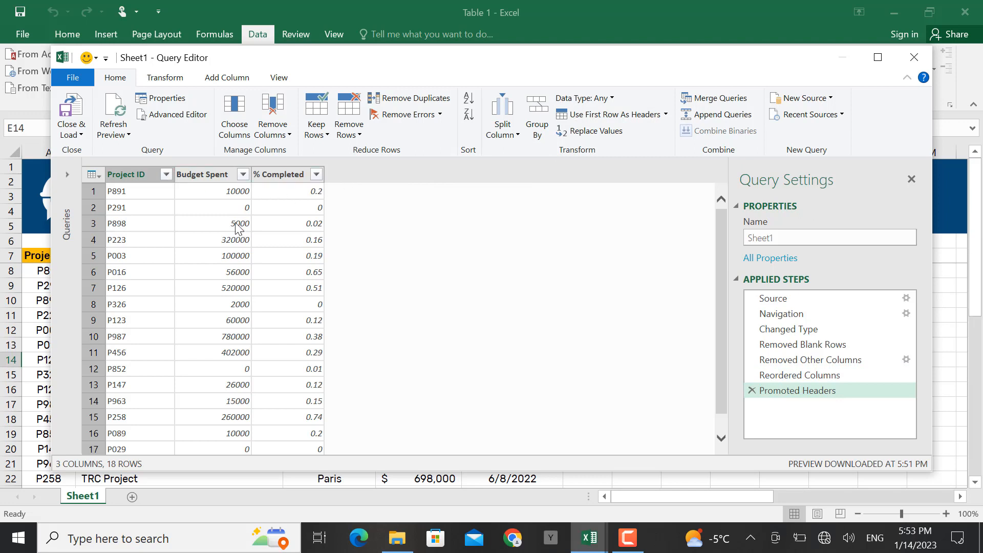
Step: Change the data type of the Budget Spent column to Currency
{"action": "right_click", "coordinate": [221, 177]}
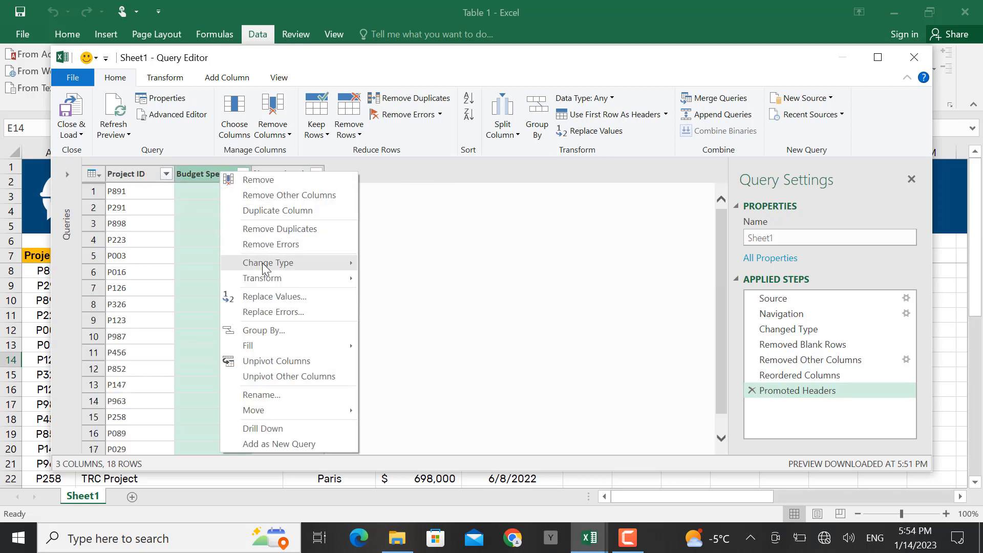
{"action": "mouse_move", "coordinate": [266, 265]}
{"action": "left_click", "coordinate": [412, 279]}
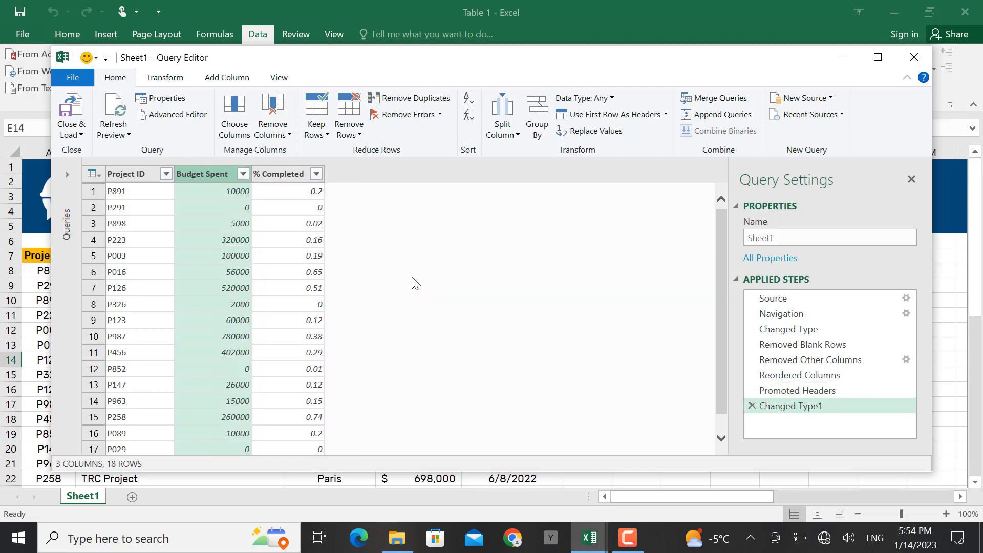
{"action": "left_click", "coordinate": [220, 191]}
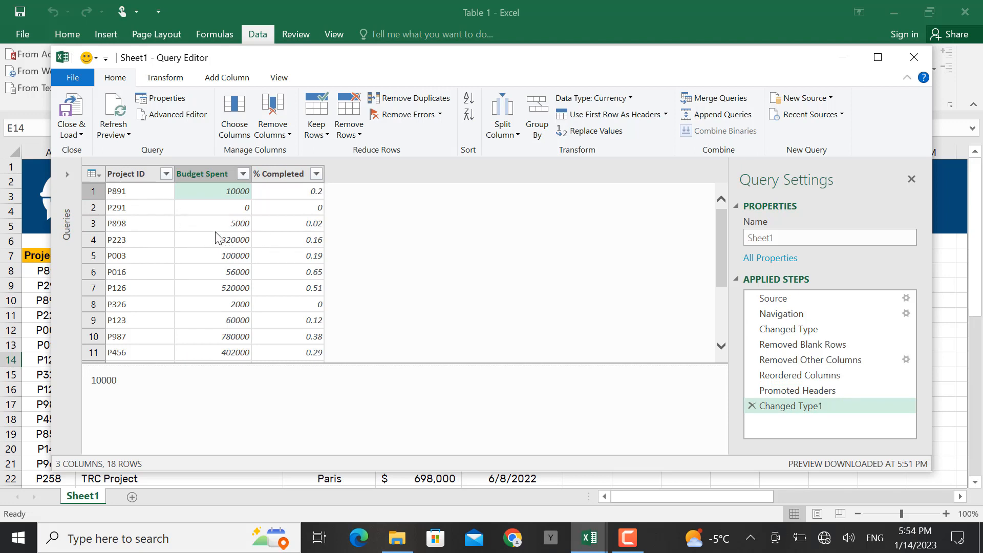
Step: Add a new workbook source to the Query Editor by importing the Table 1 file
{"action": "left_click", "coordinate": [805, 97]}
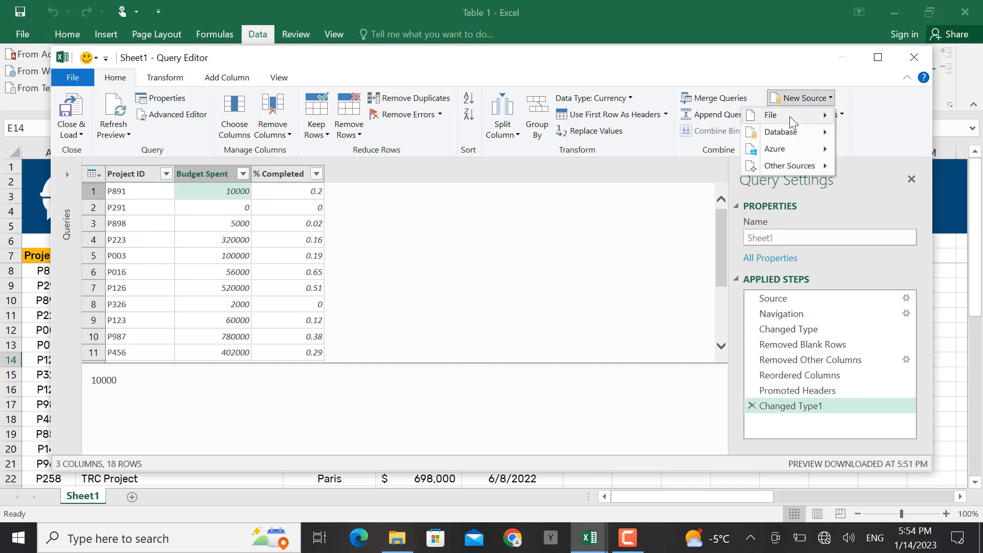
{"action": "mouse_move", "coordinate": [789, 116]}
{"action": "left_click", "coordinate": [706, 125]}
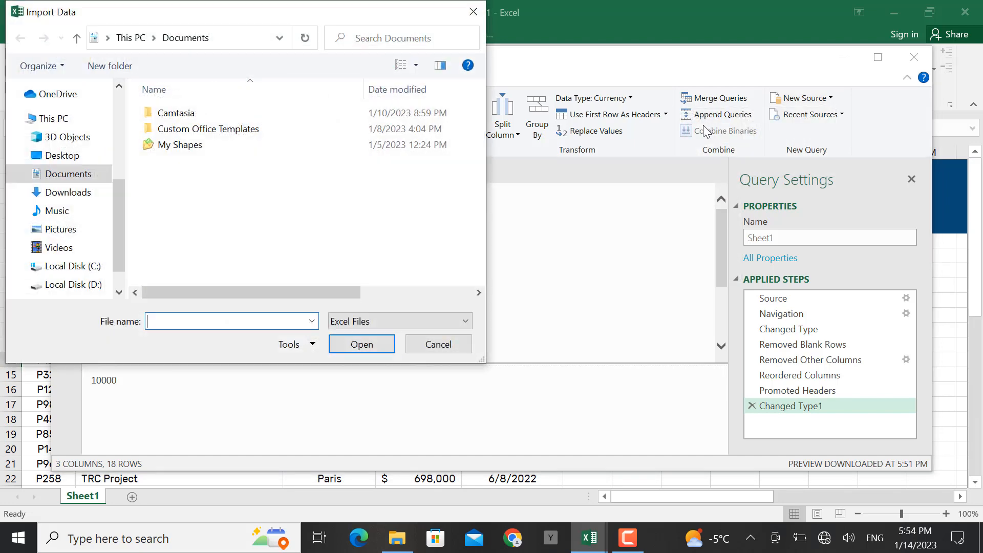
{"action": "left_click", "coordinate": [173, 114]}
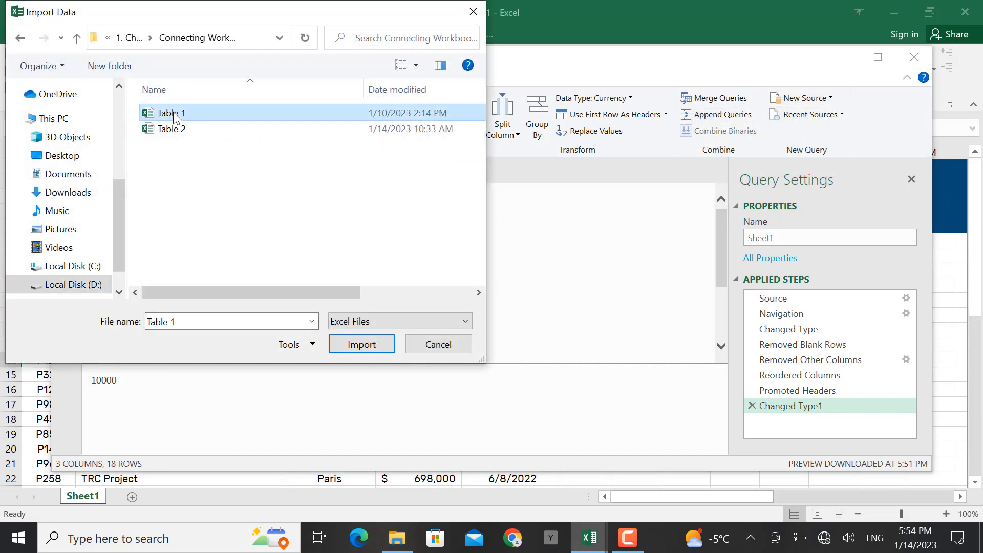
{"action": "left_click", "coordinate": [356, 346]}
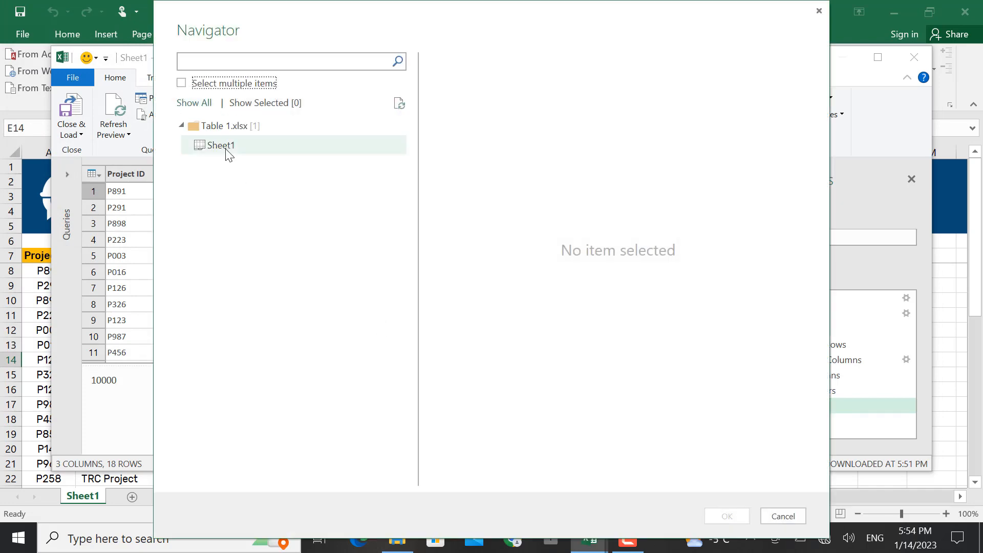
Step: Load Sheet1 of Table 1 as a second query and remove its blank rows
{"action": "left_click", "coordinate": [225, 148]}
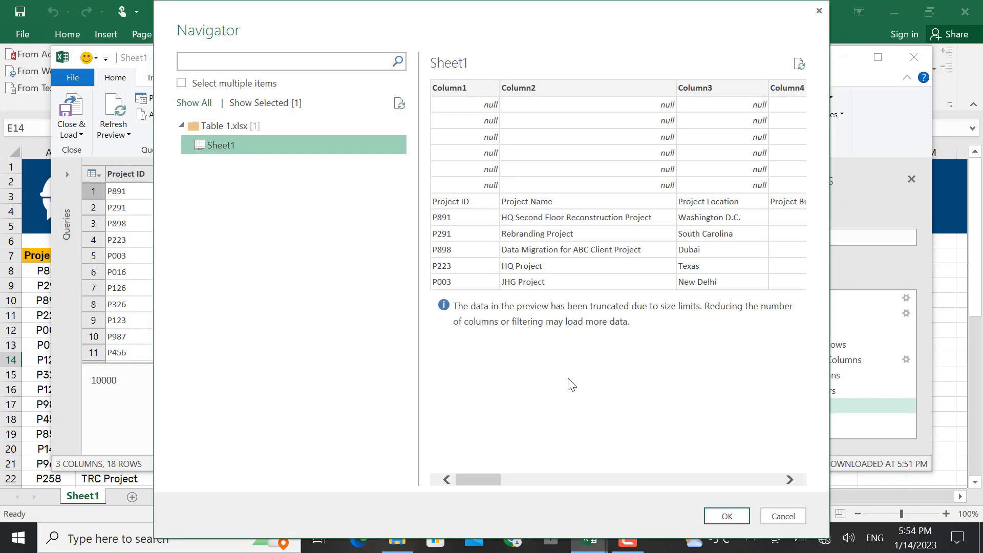
{"action": "left_click", "coordinate": [727, 516]}
{"action": "left_click", "coordinate": [348, 122]}
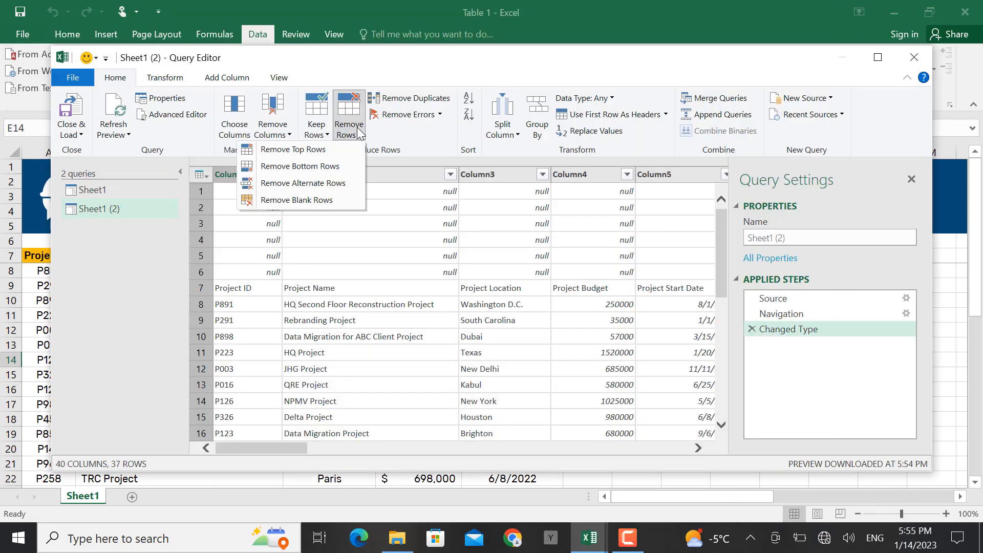
{"action": "left_click", "coordinate": [322, 200]}
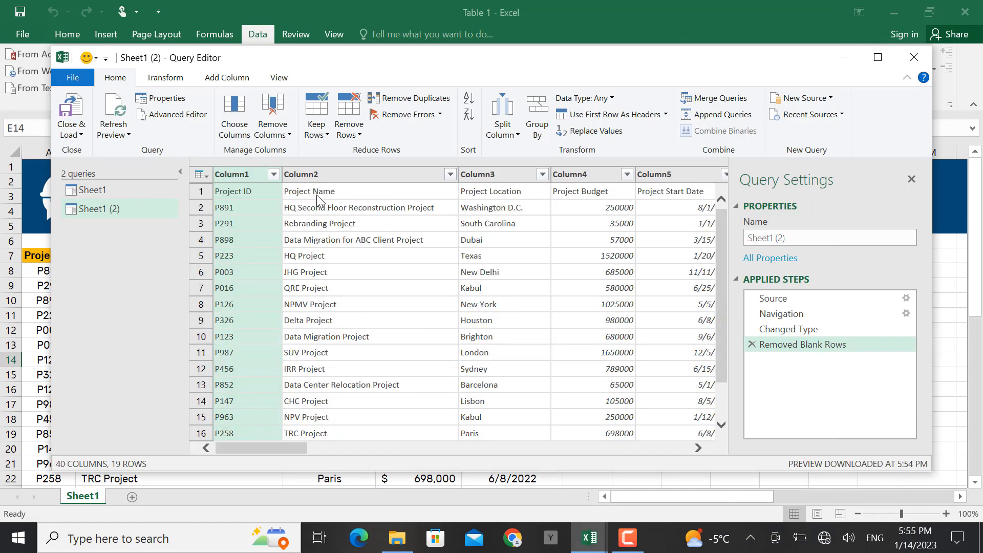
Step: Keep only Column1 through Column5 in the second query by removing the other columns, and use the first row as headers
{"action": "left_click", "coordinate": [697, 447]}
{"action": "left_click", "coordinate": [697, 447]}
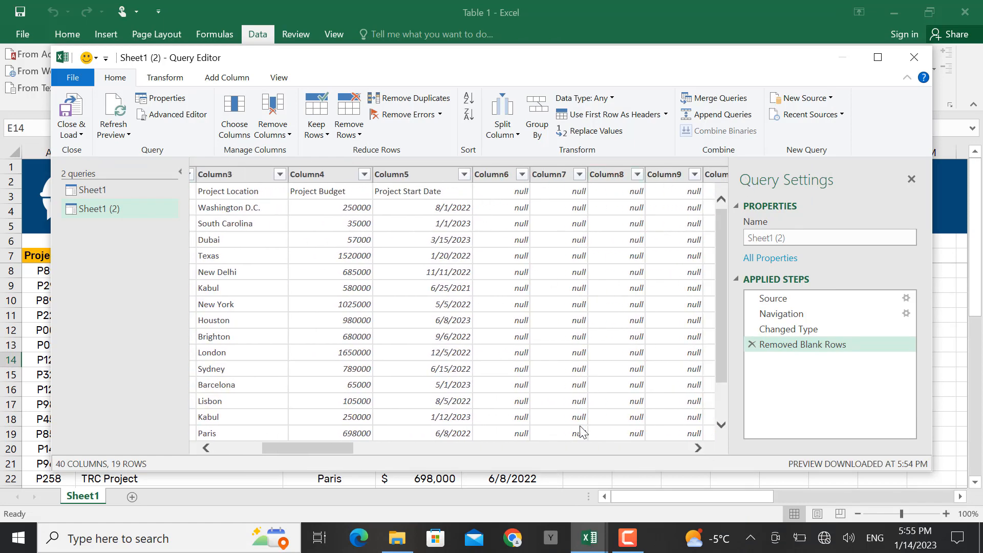
{"action": "left_click", "coordinate": [444, 179]}
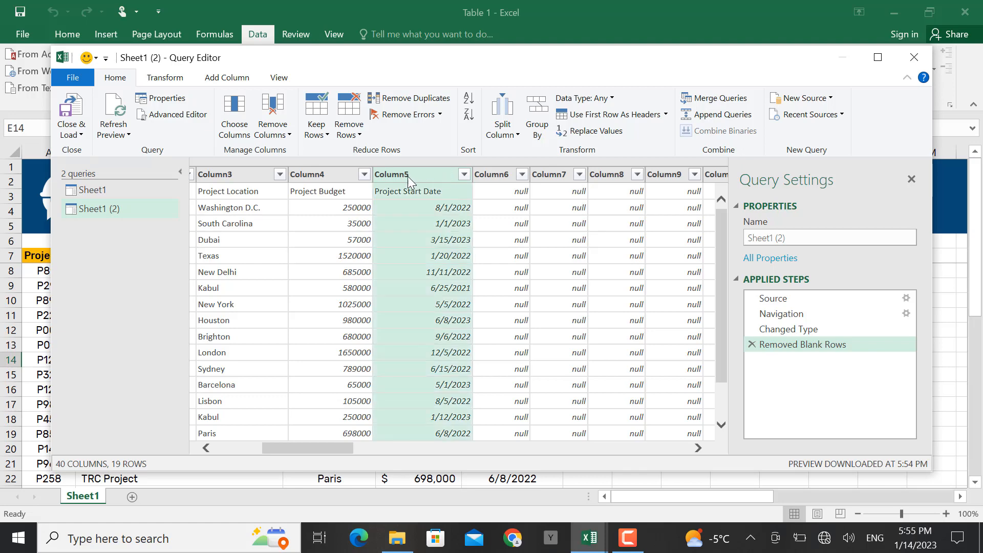
{"action": "key", "text": "ctrl+a"}
{"action": "left_click", "coordinate": [281, 136]}
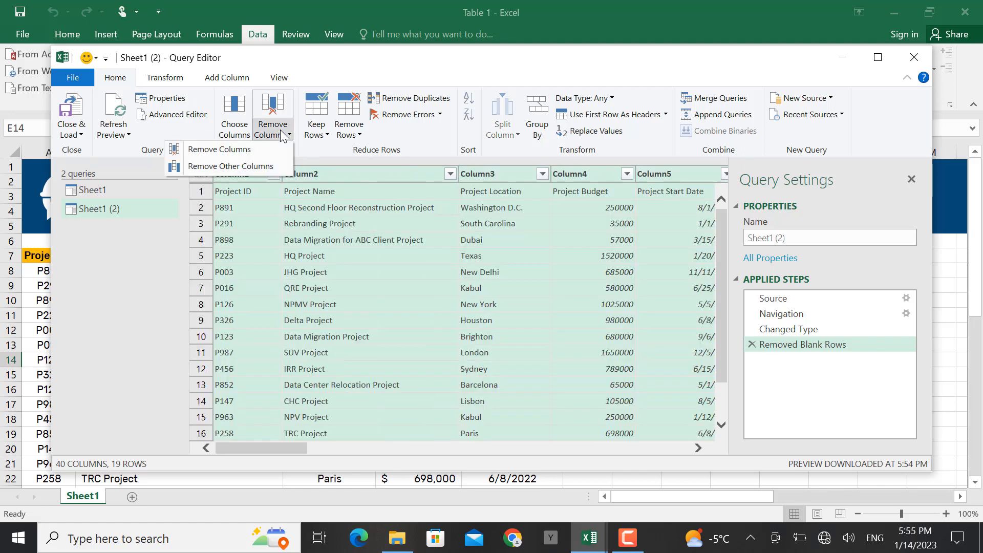
{"action": "left_click", "coordinate": [260, 169]}
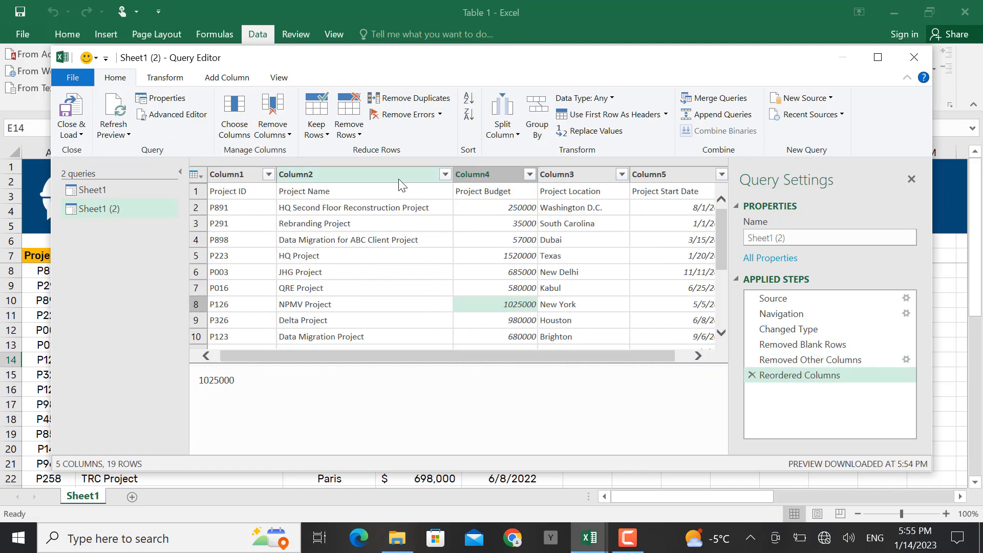
{"action": "left_click", "coordinate": [595, 116]}
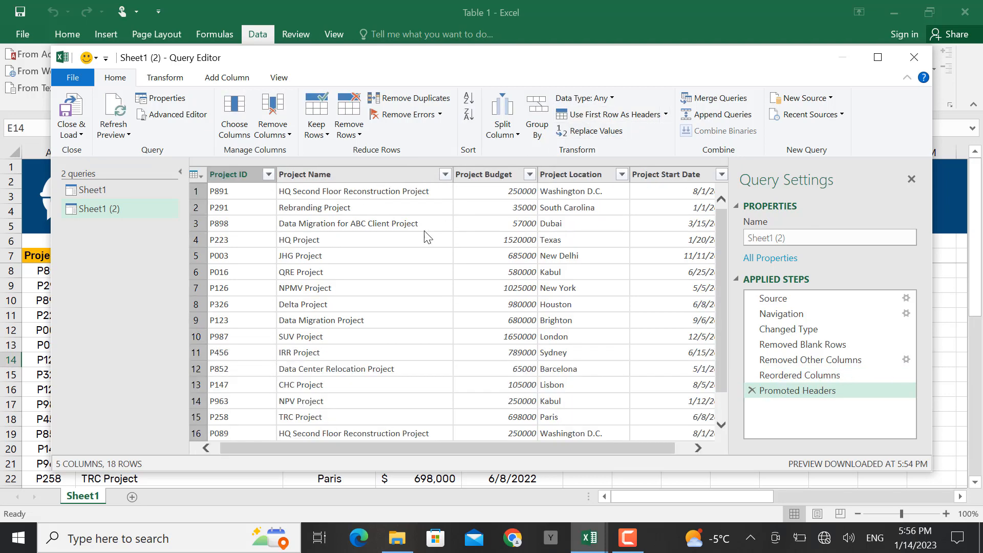
{"action": "scroll", "coordinate": [575, 281], "scroll_direction": "down", "scroll_amount": 1}
{"action": "scroll", "coordinate": [507, 297], "scroll_direction": "up", "scroll_amount": 1}
Step: Merge the Sheet1 (2) query with the Sheet1 query, matching them on the Project ID column
{"action": "left_click", "coordinate": [692, 99]}
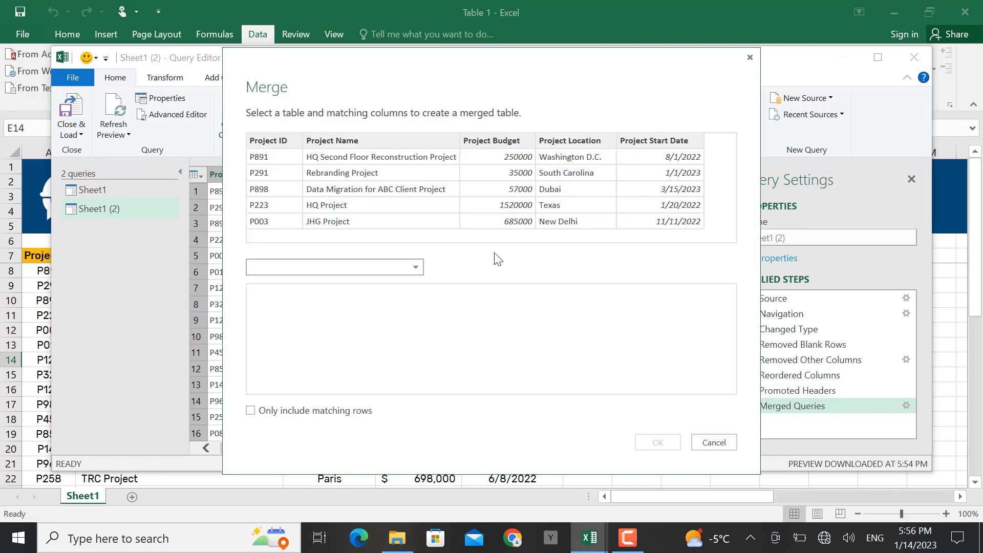
{"action": "left_click", "coordinate": [418, 267]}
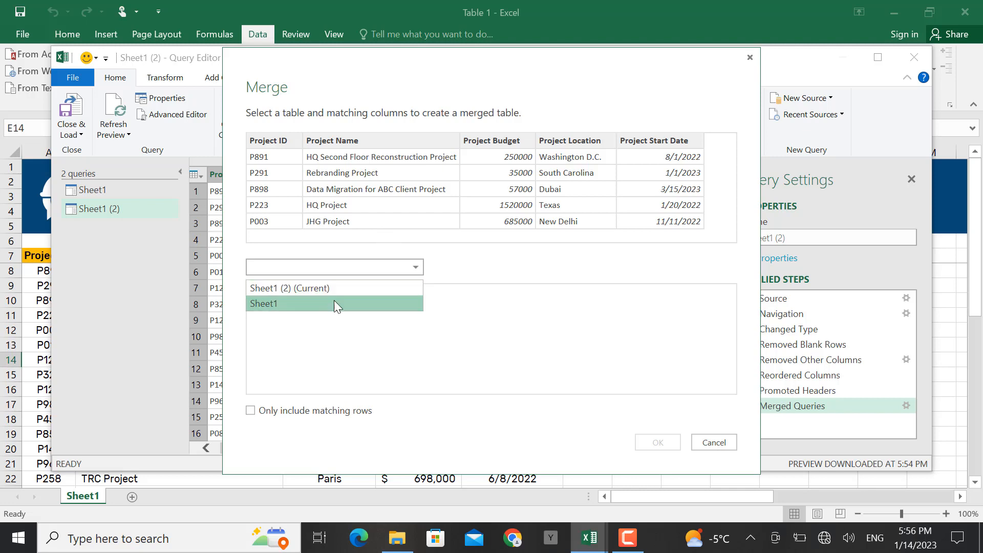
{"action": "left_click", "coordinate": [334, 304]}
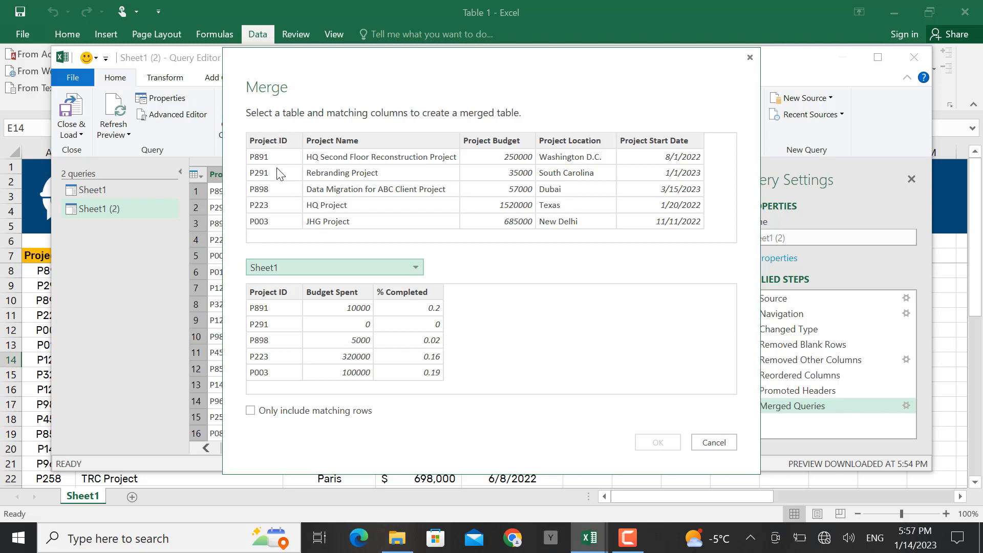
{"action": "left_click", "coordinate": [274, 142]}
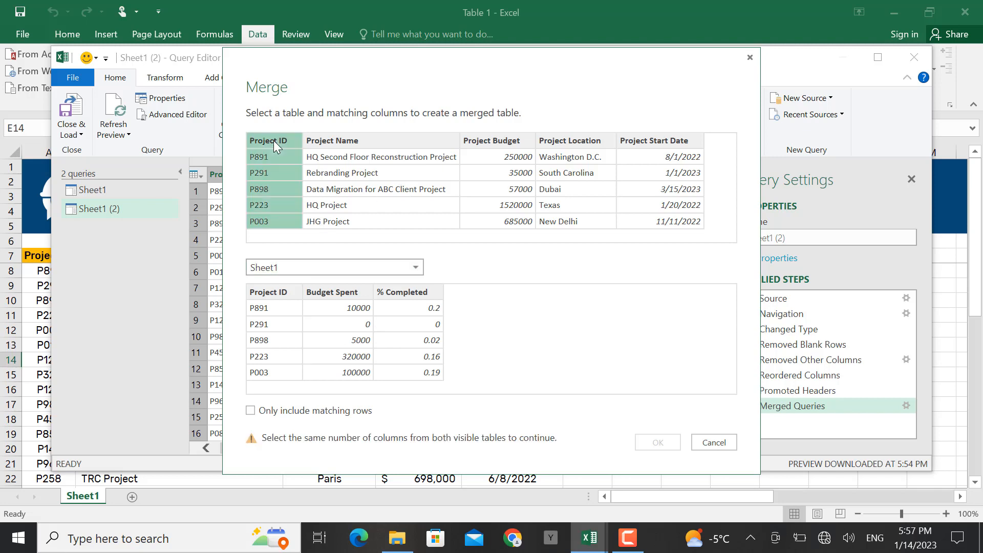
{"action": "left_click", "coordinate": [279, 295]}
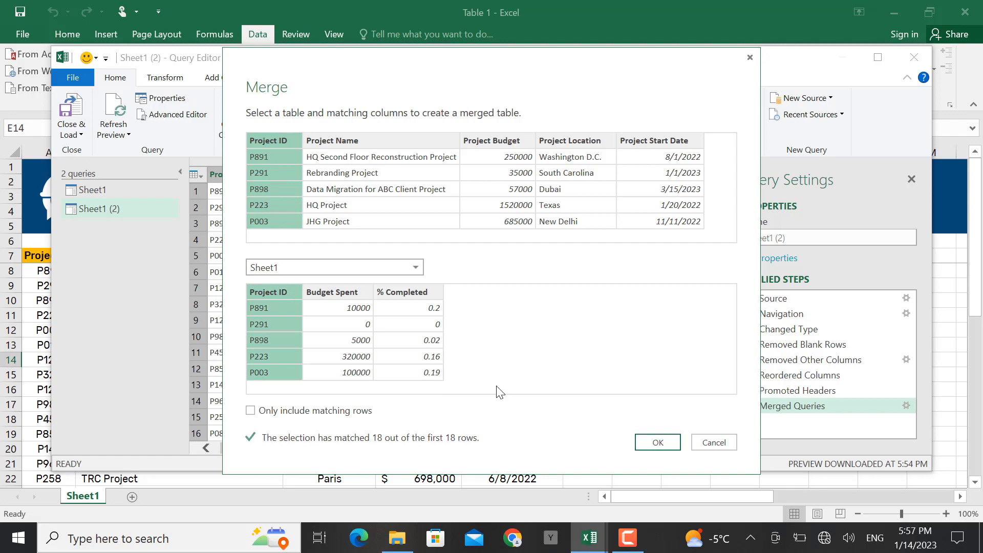
{"action": "left_click", "coordinate": [656, 441]}
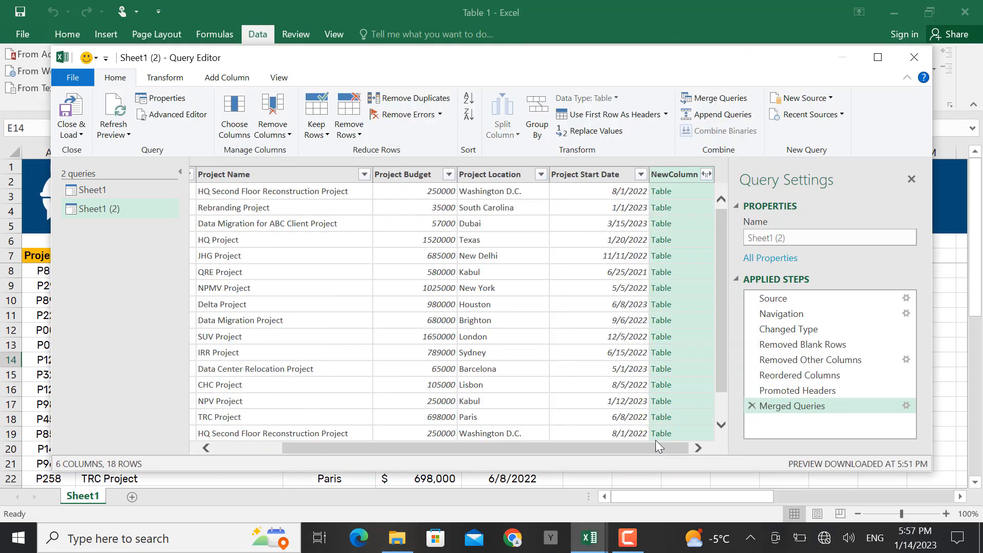
Step: Expand the merged NewColumn to include only Budget Spent and % Completed, keeping the original column name as prefix
{"action": "left_click", "coordinate": [707, 175]}
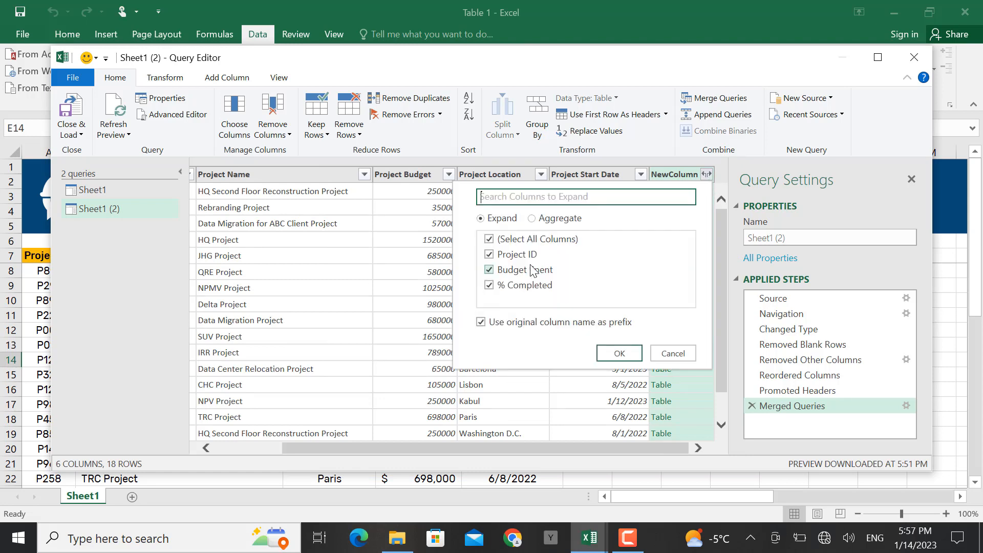
{"action": "left_click", "coordinate": [489, 254]}
{"action": "left_click", "coordinate": [489, 239]}
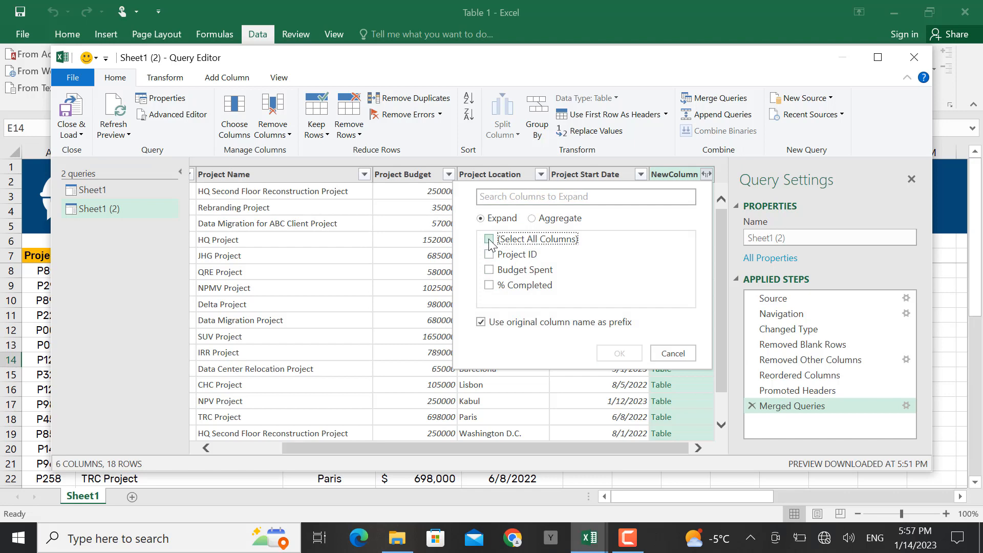
{"action": "left_click", "coordinate": [490, 271]}
{"action": "left_click", "coordinate": [488, 286]}
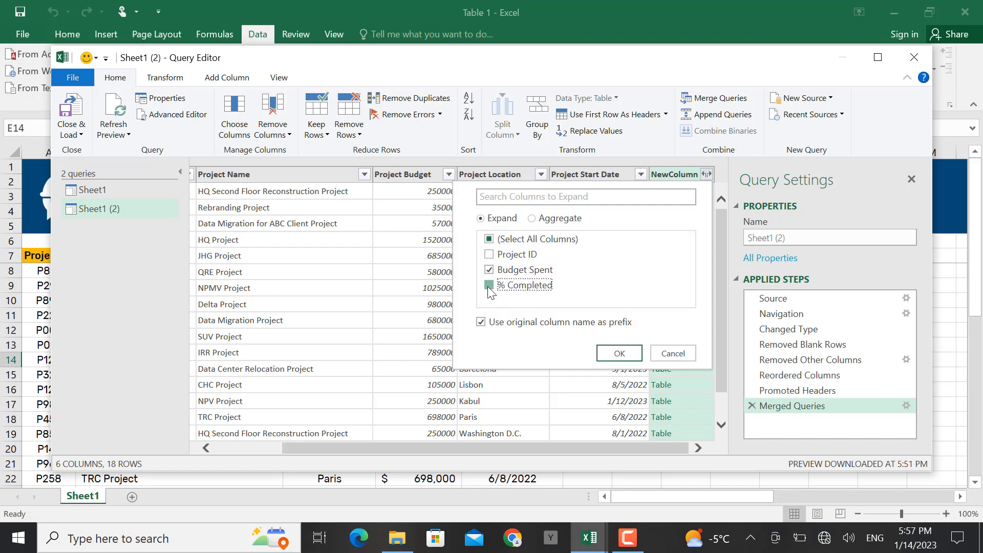
{"action": "left_click", "coordinate": [619, 353]}
{"action": "left_click_drag", "start_coordinate": [425, 449], "coordinate": [530, 469]}
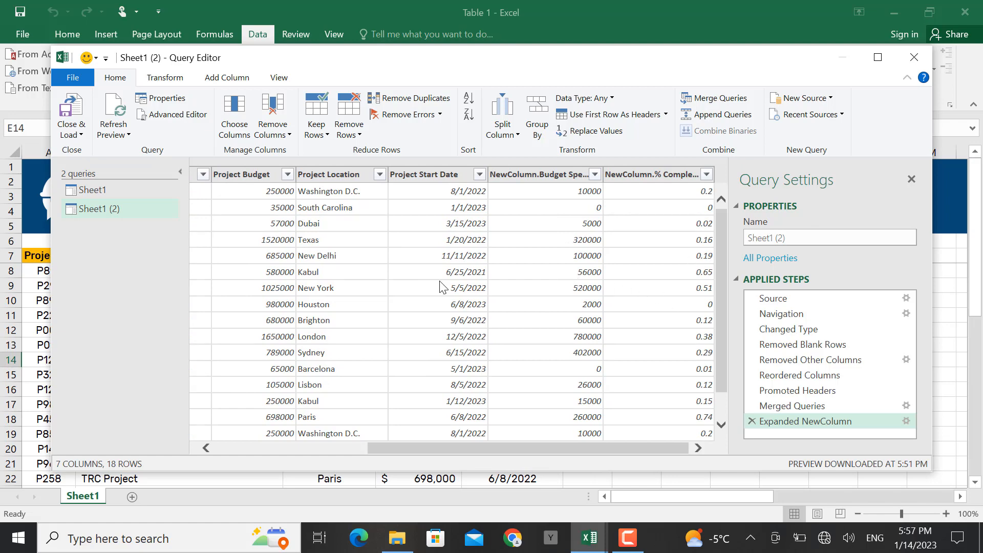
Step: Close the Query Editor and load the queries into the workbook, comparing the original Sheet1 data with the merged table on Sheet3
{"action": "left_click", "coordinate": [75, 109]}
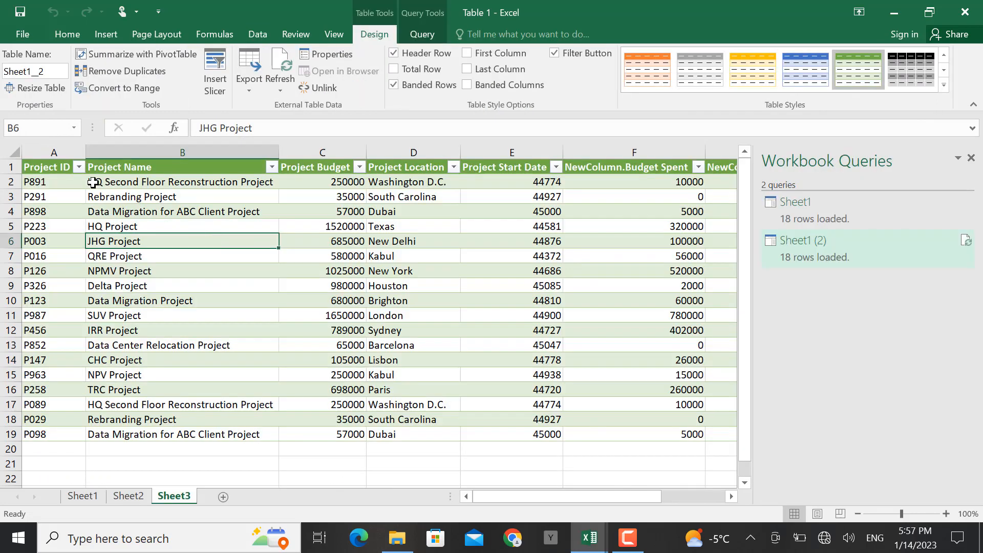
{"action": "left_click", "coordinate": [82, 496]}
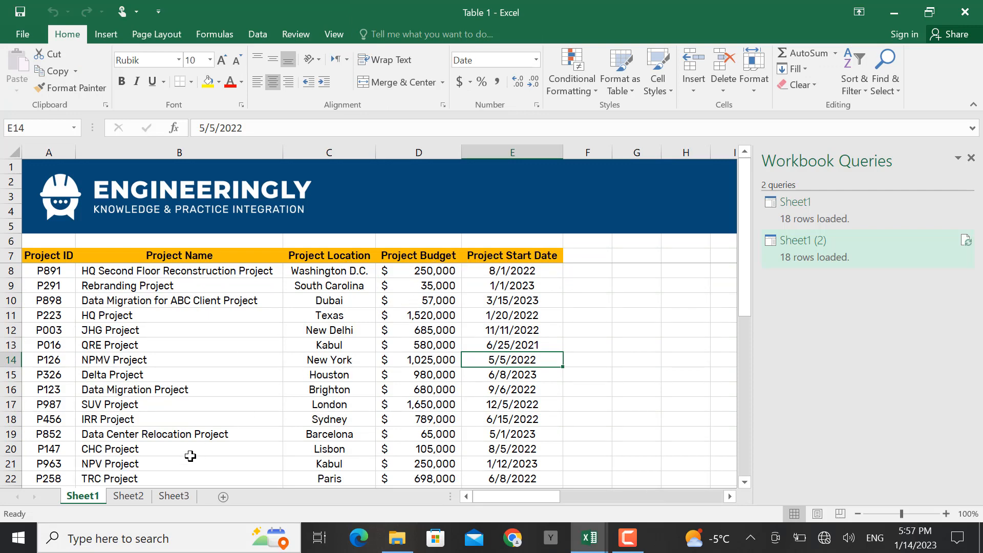
{"action": "left_click", "coordinate": [187, 496]}
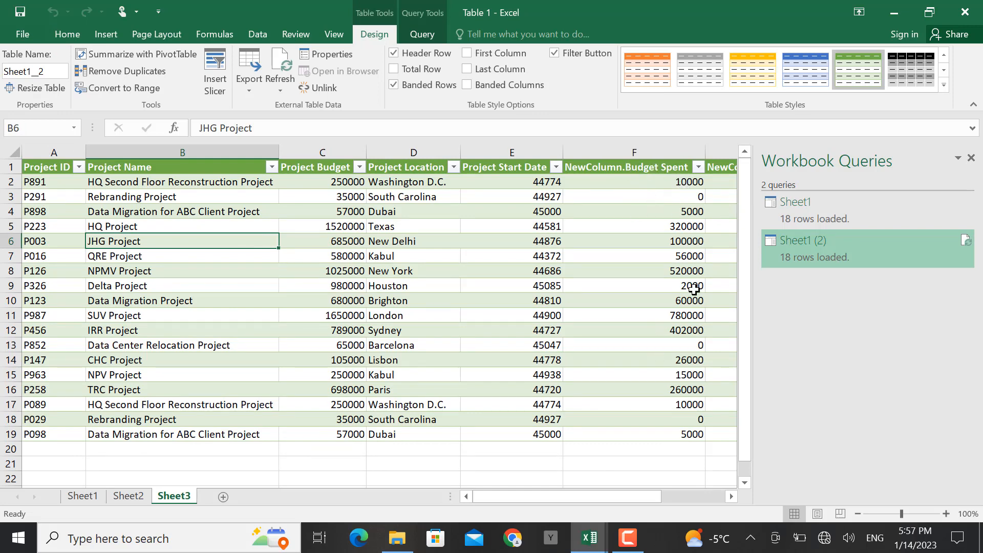
{"action": "left_click", "coordinate": [732, 497]}
{"action": "left_click", "coordinate": [732, 497]}
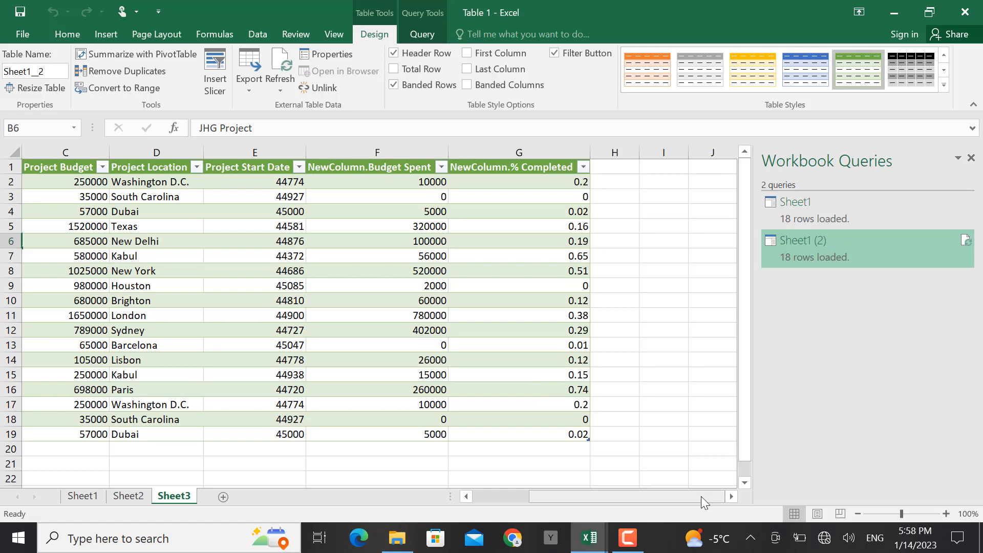
{"action": "left_click_drag", "start_coordinate": [701, 496], "coordinate": [640, 492]}
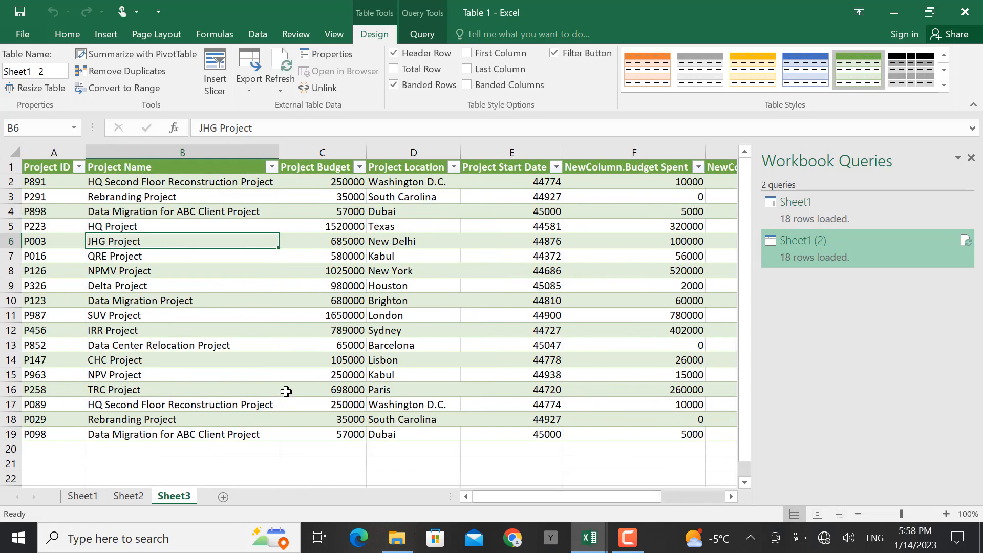